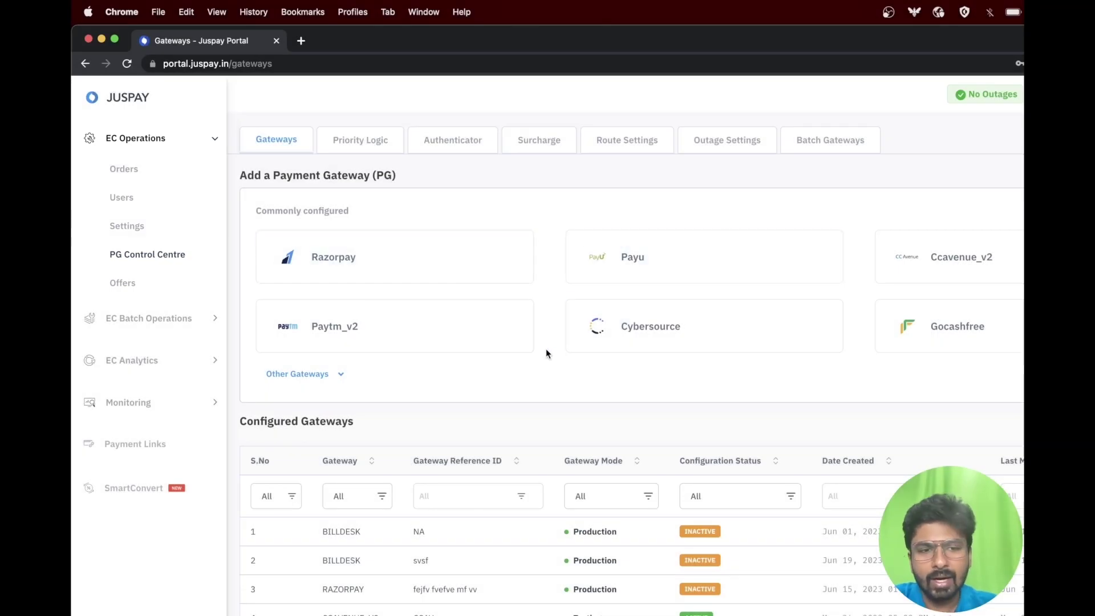
# Step: Pick BILLDESK from Other Gateways via a 'Billdes' search and continue with live credentials
pyautogui.click(321, 381)
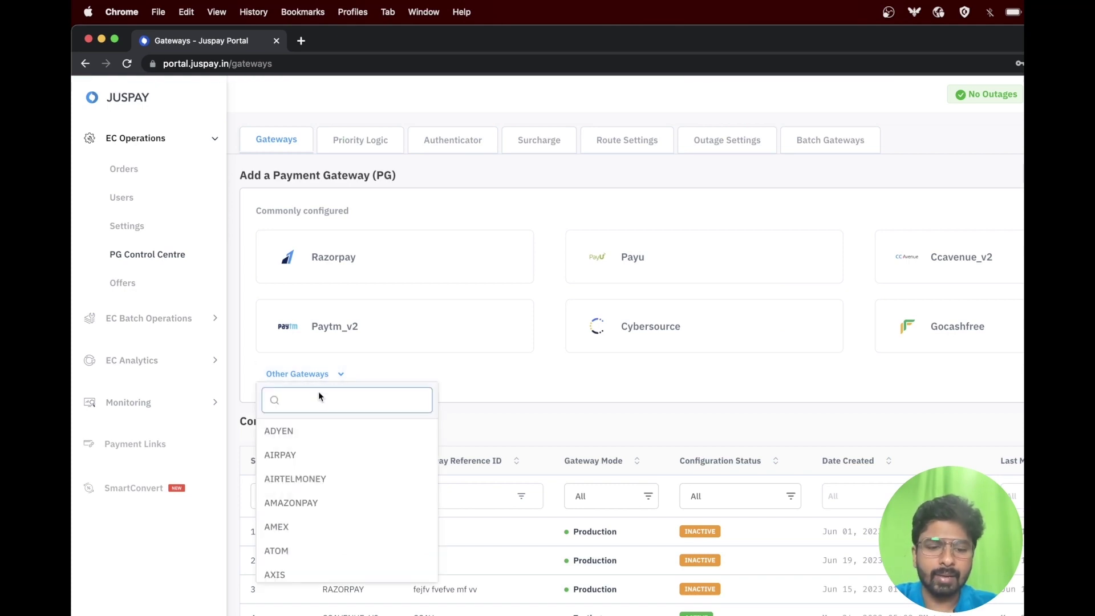
pyautogui.write('Billdesk')
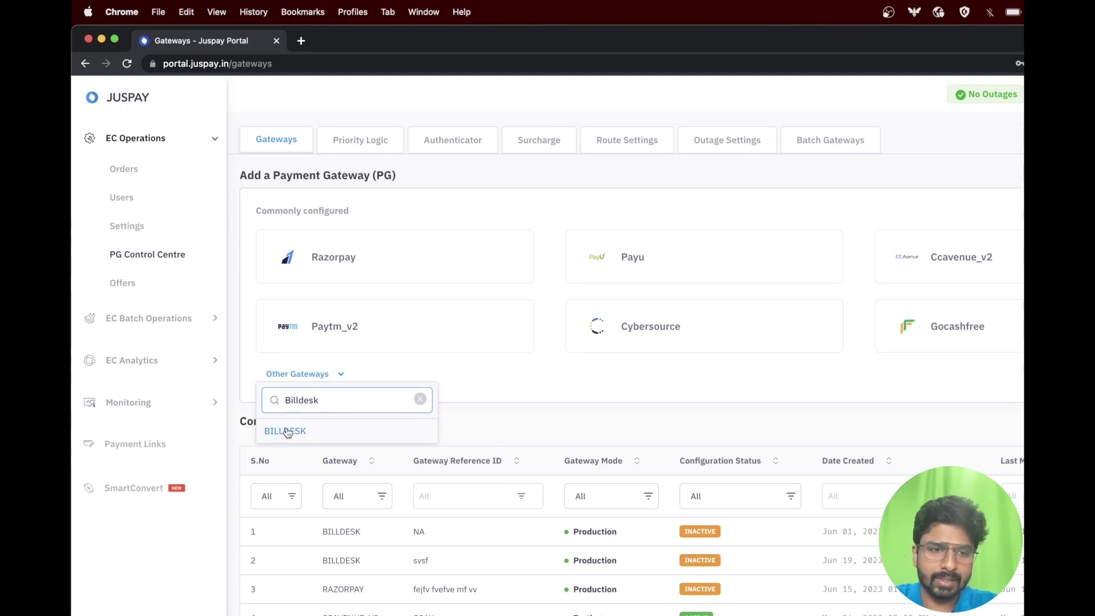
pyautogui.click(285, 430)
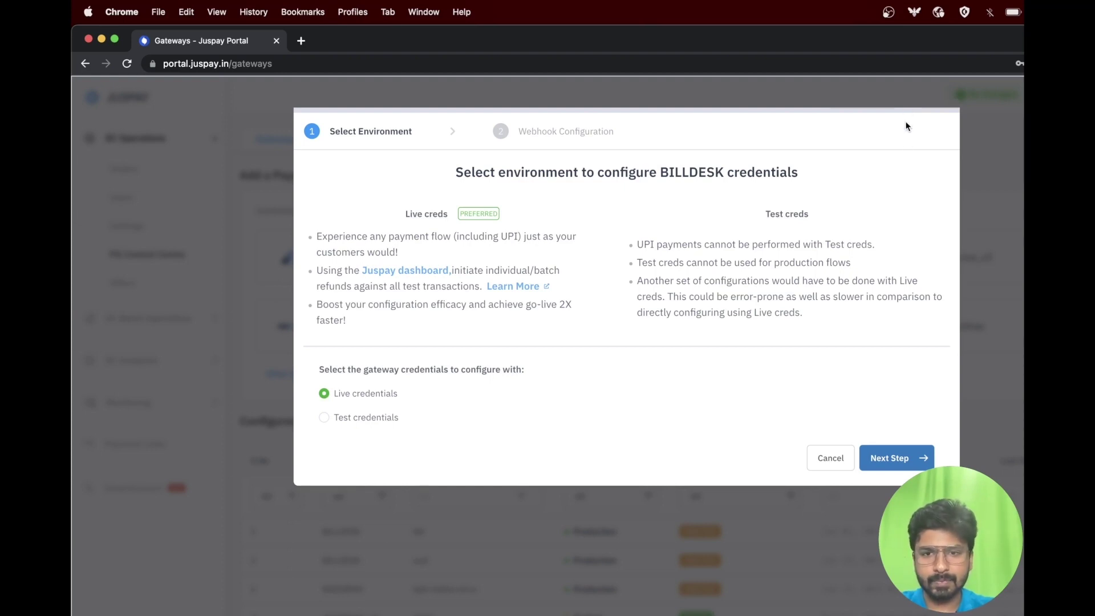
pyautogui.click(892, 456)
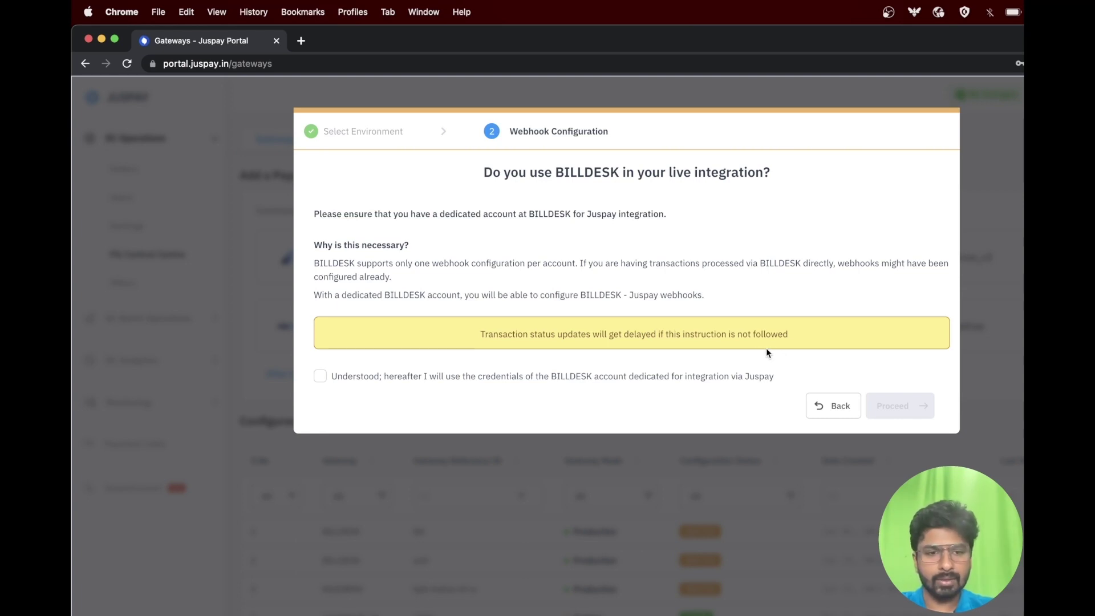
# Step: Acknowledge using a dedicated BILLDESK account for webhooks and proceed to BILLDESK configuration
pyautogui.click(320, 378)
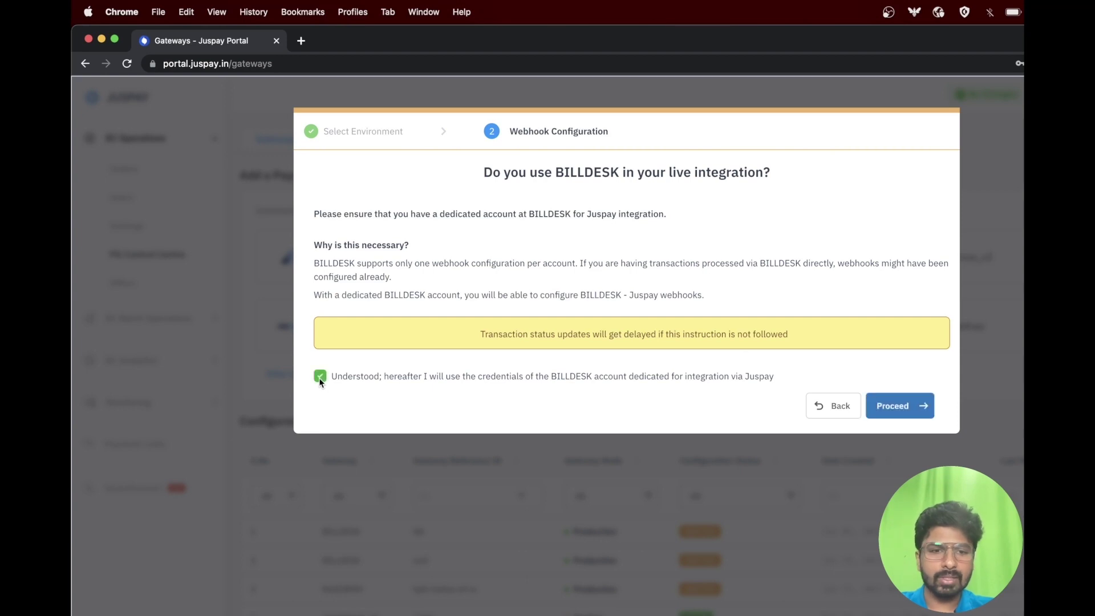
pyautogui.click(899, 405)
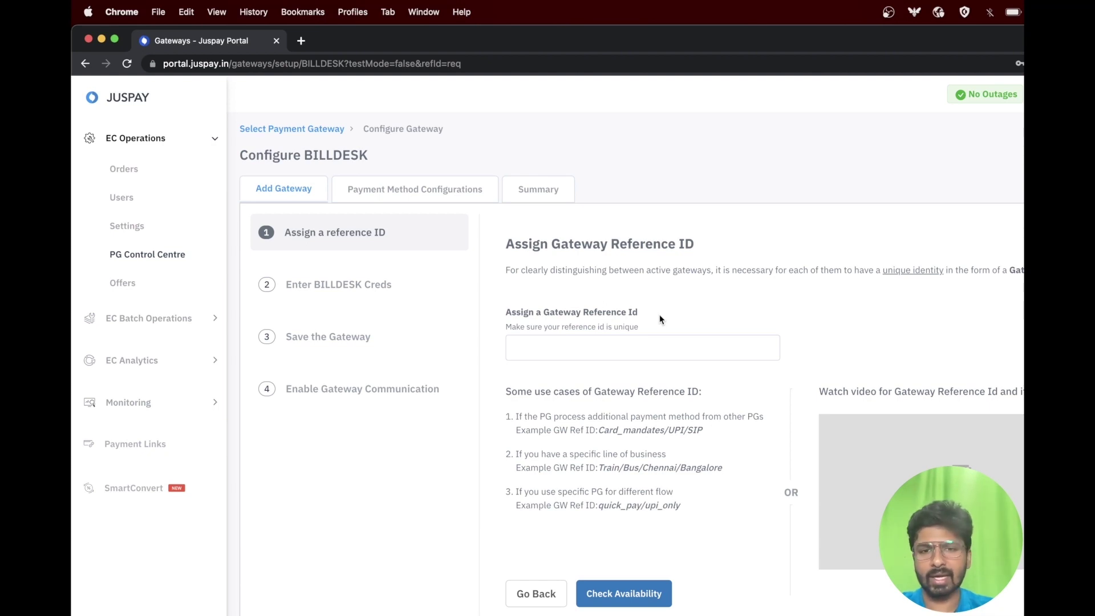
# Step: Validate an empty Gateway Reference ID with Check Availability and proceed to credentials
pyautogui.click(661, 346)
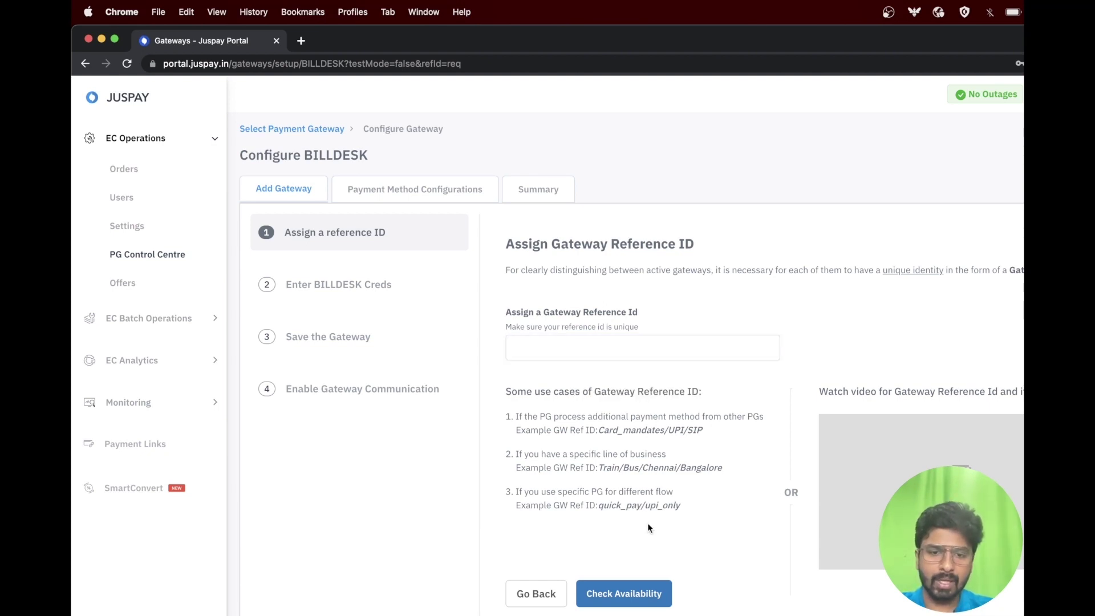
pyautogui.click(636, 600)
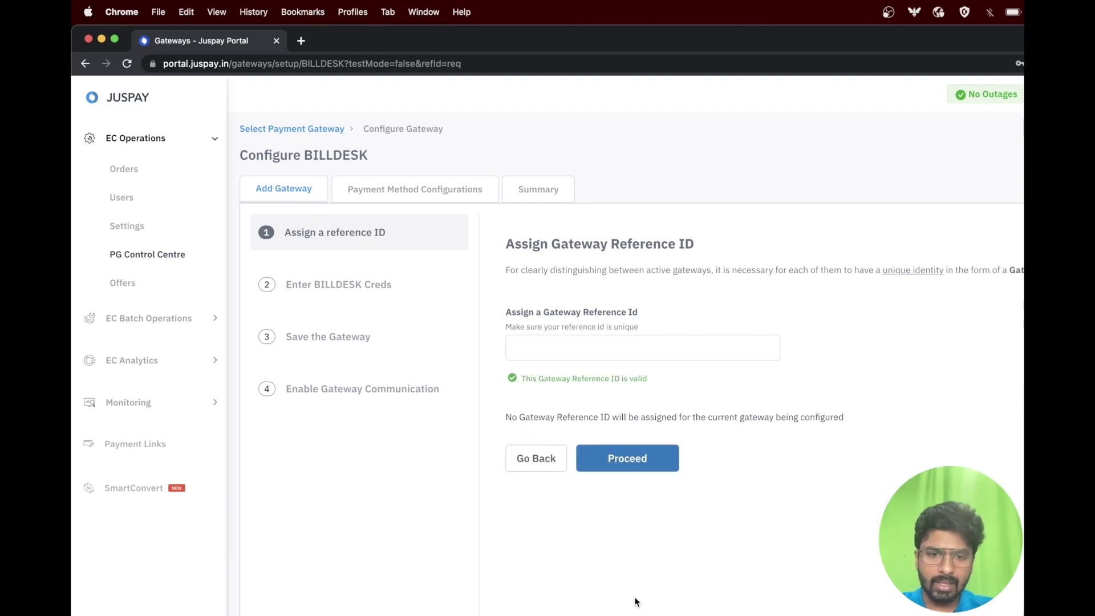
pyautogui.click(626, 463)
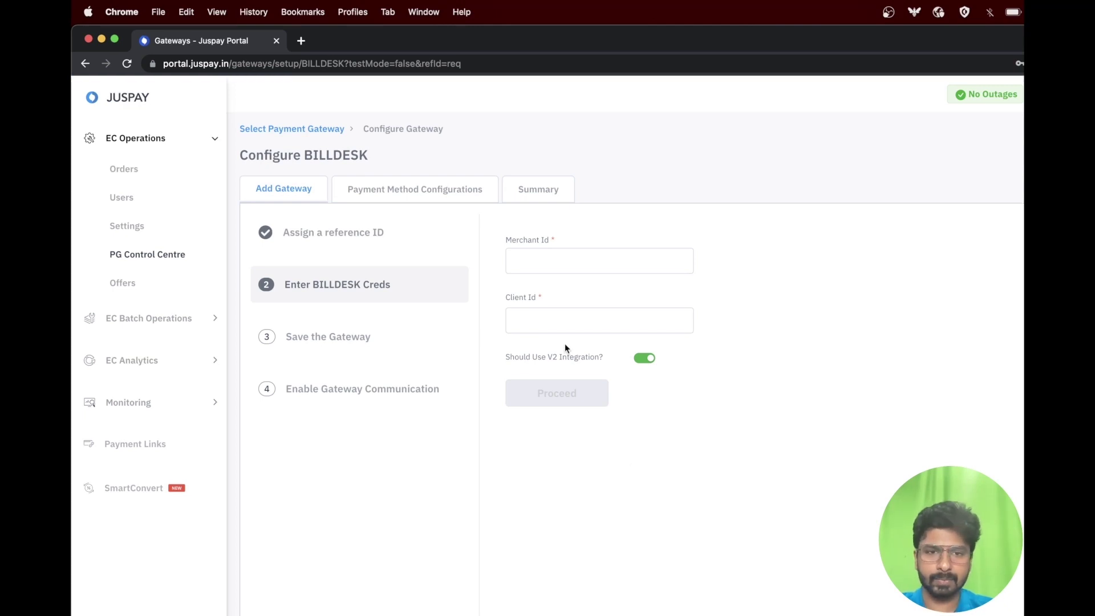
# Step: Enter the BILLDESK merchant ID and client ID, keeping V2 Integration on
pyautogui.click(536, 256)
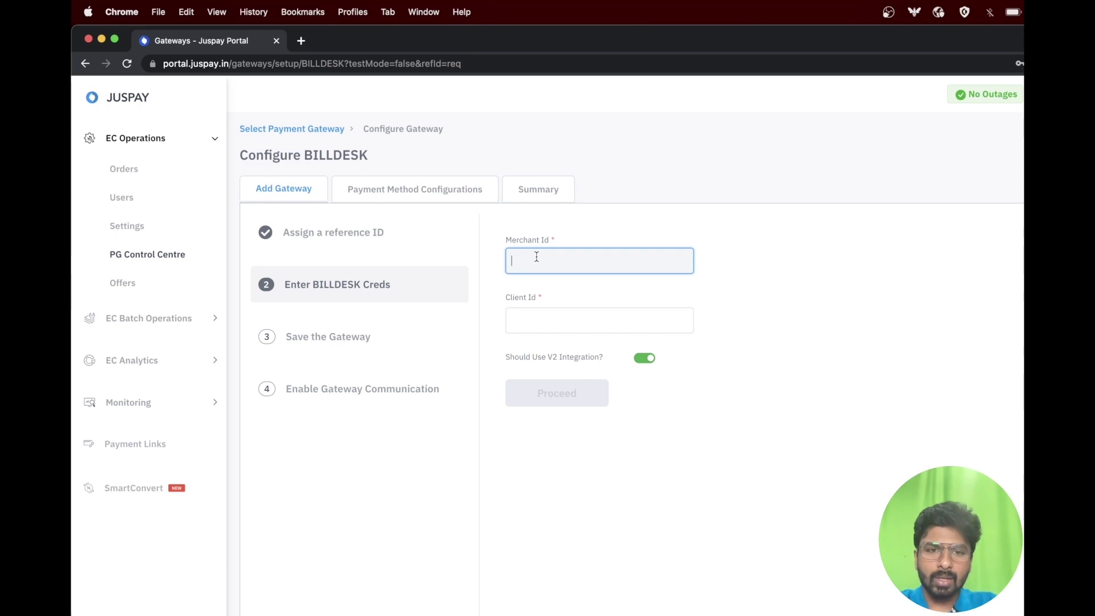
pyautogui.write('test mercha')
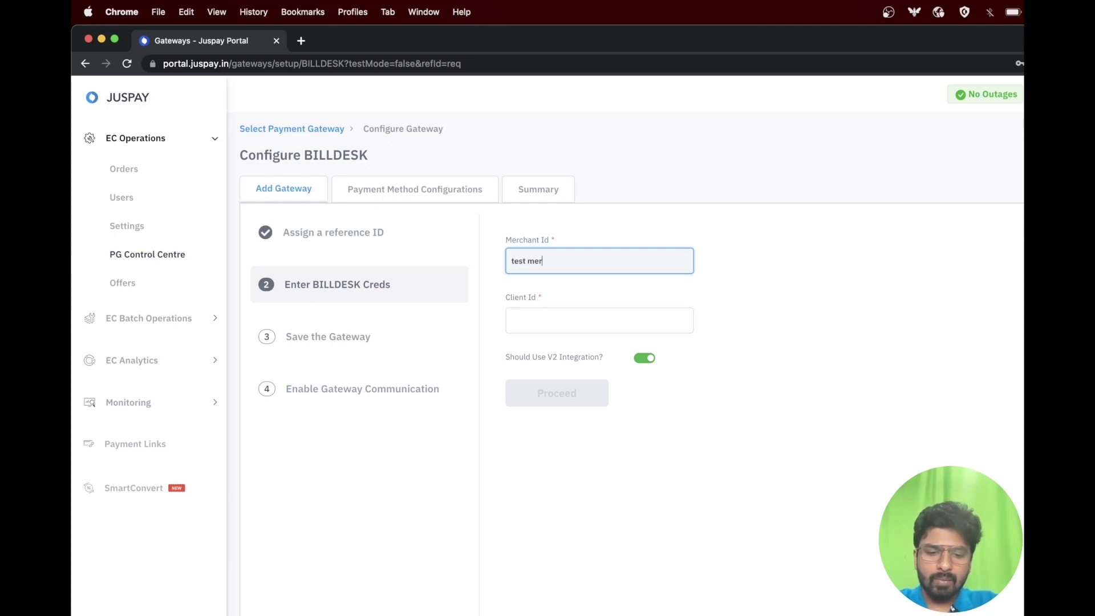
pyautogui.press('BackSpace')
pyautogui.press('BackSpace')
pyautogui.press('BackSpace')
pyautogui.press('BackSpace')
pyautogui.press('BackSpace')
pyautogui.press('BackSpace')
pyautogui.press('BackSpace')
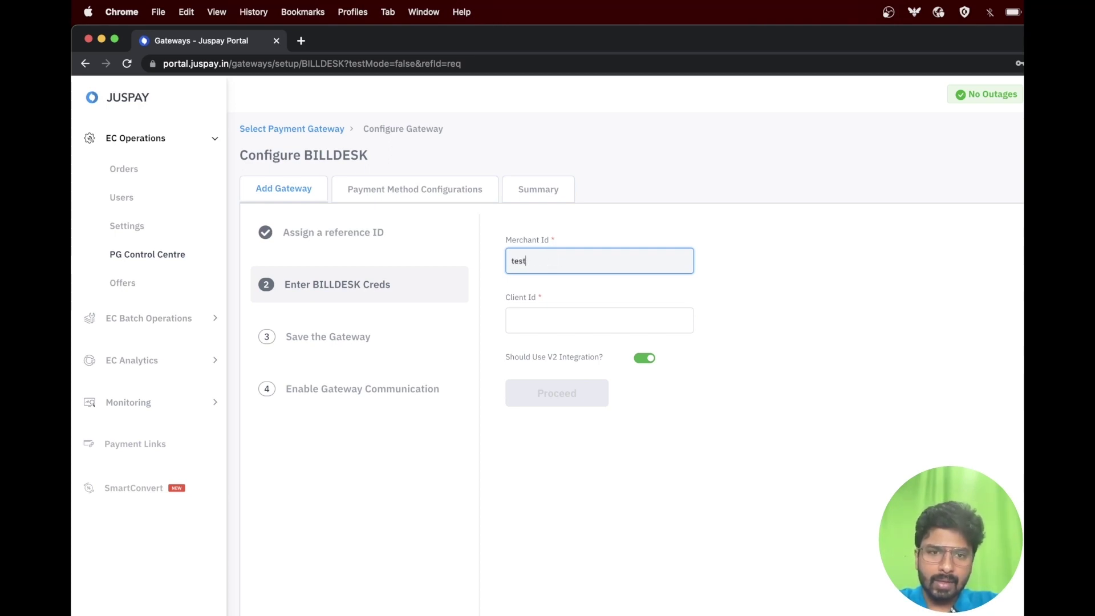
pyautogui.write('merchantid')
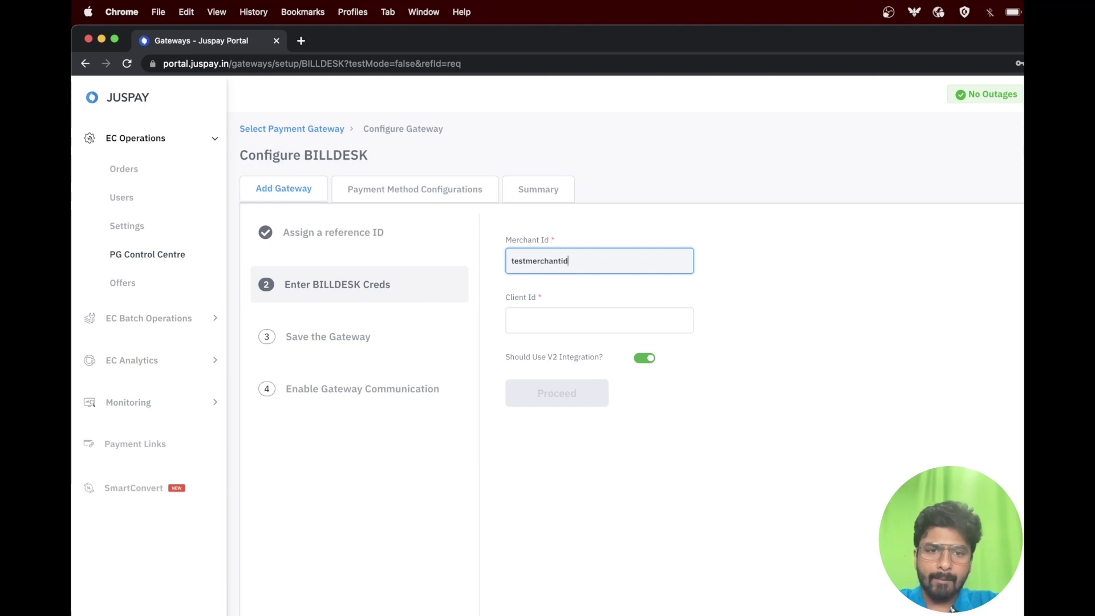
pyautogui.click(535, 309)
pyautogui.write('cl')
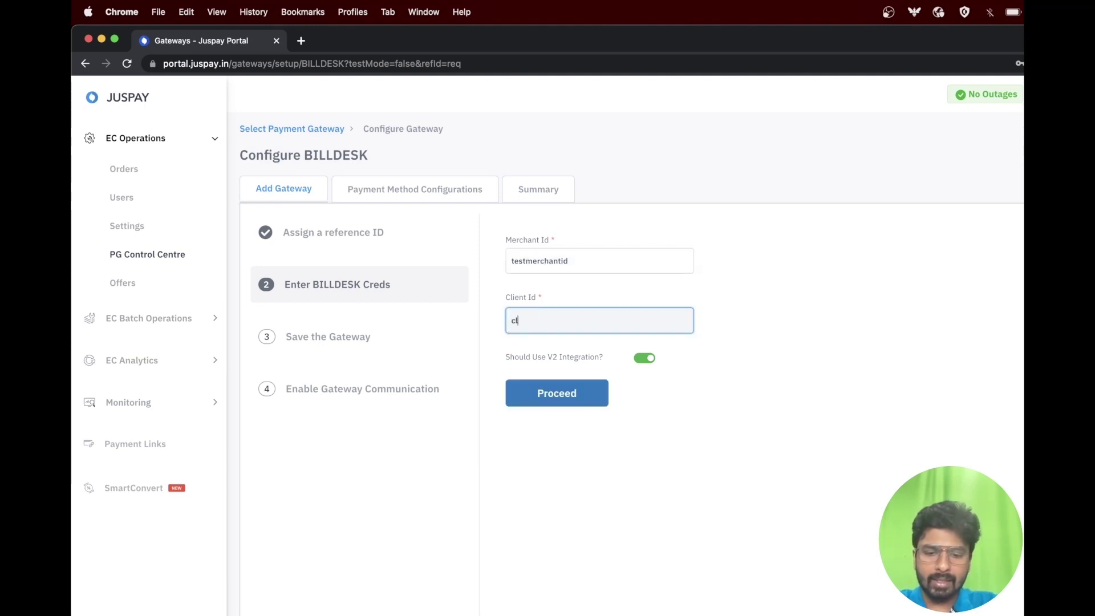
pyautogui.write('ientid')
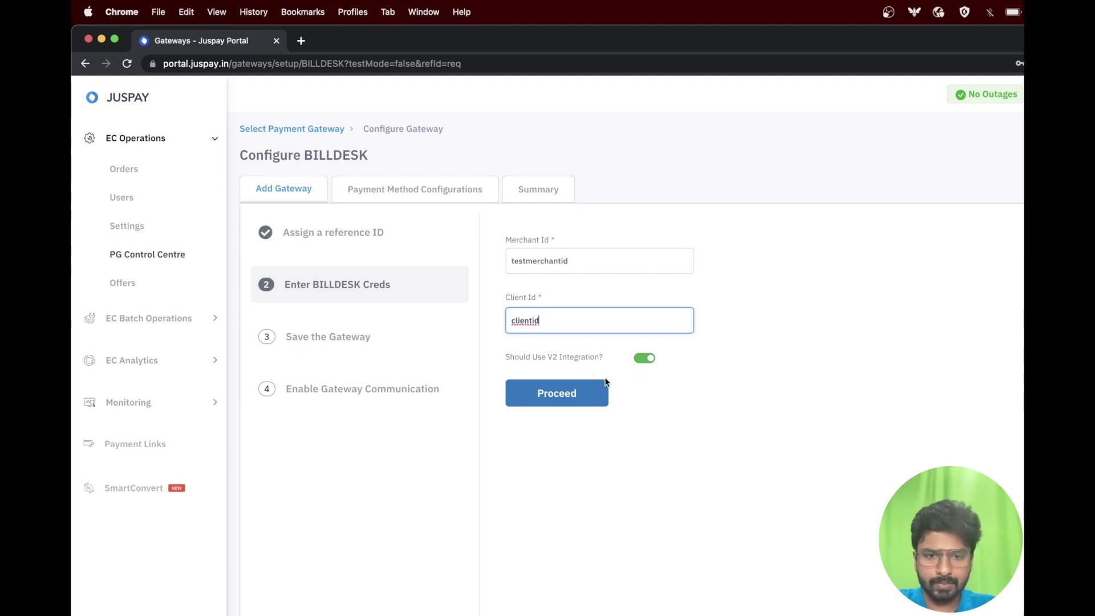
pyautogui.click(570, 399)
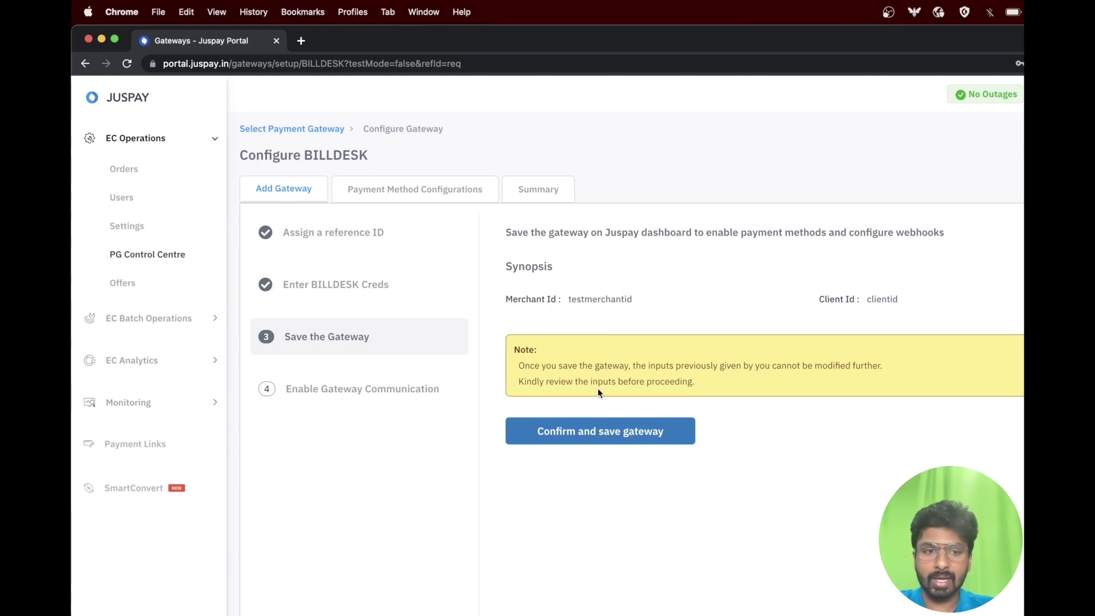
# Step: Save the BILLDESK gateway after reviewing its Merchant Id and Client Id synopsis
pyautogui.click(613, 436)
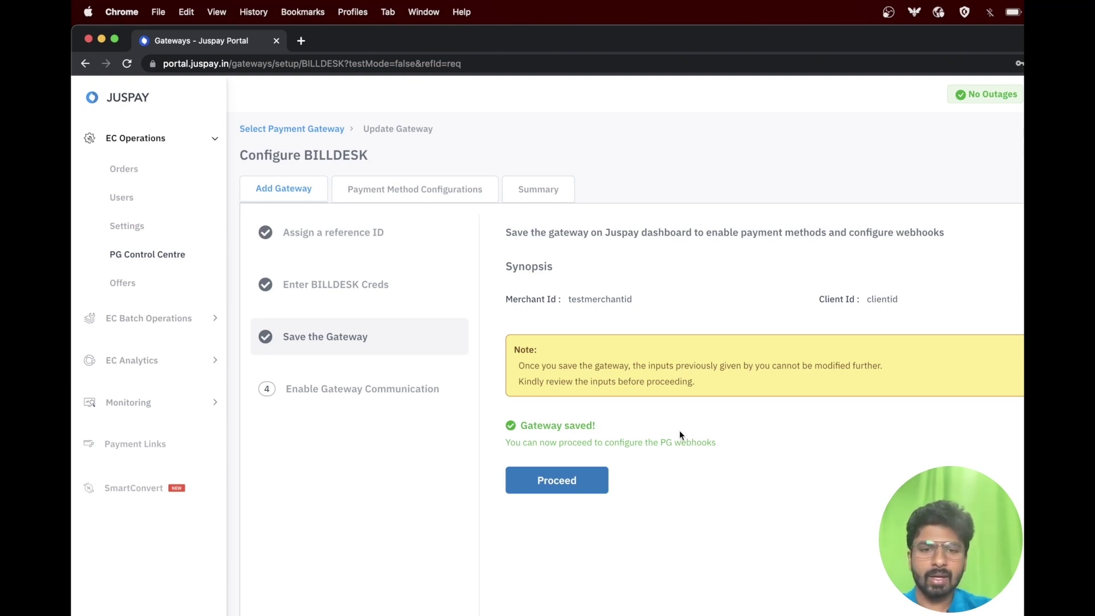
# Step: Proceed to Enable Gateway Communication, showing the prefilled request email to BillDesk
pyautogui.click(558, 485)
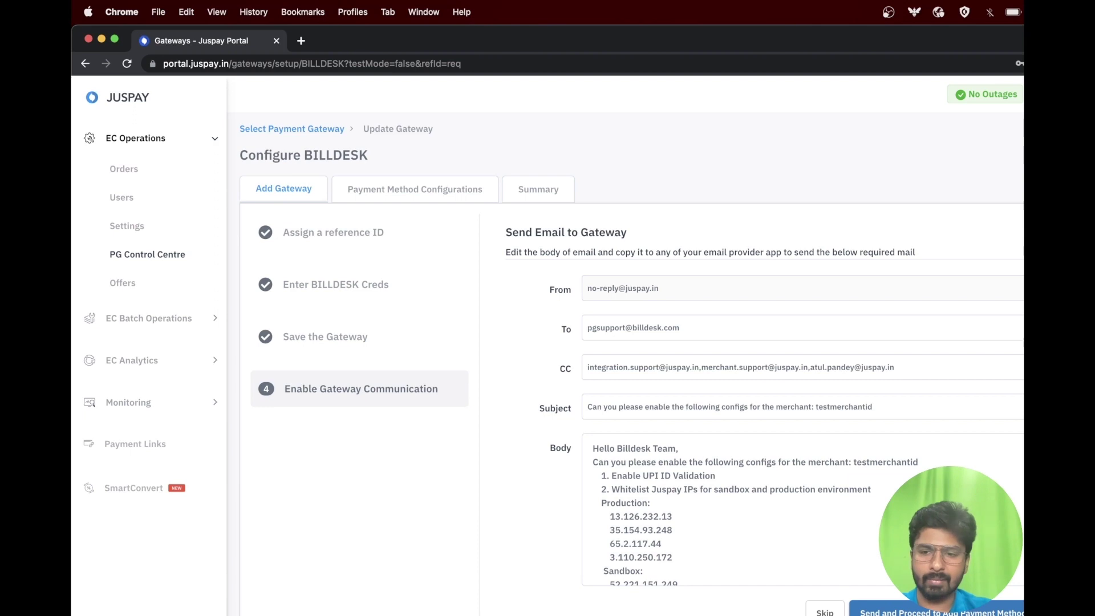
# Step: Skip the gateway email, then enable Pay with UPI and Amex, Mastercard, Visa and Rupay cards
pyautogui.click(878, 611)
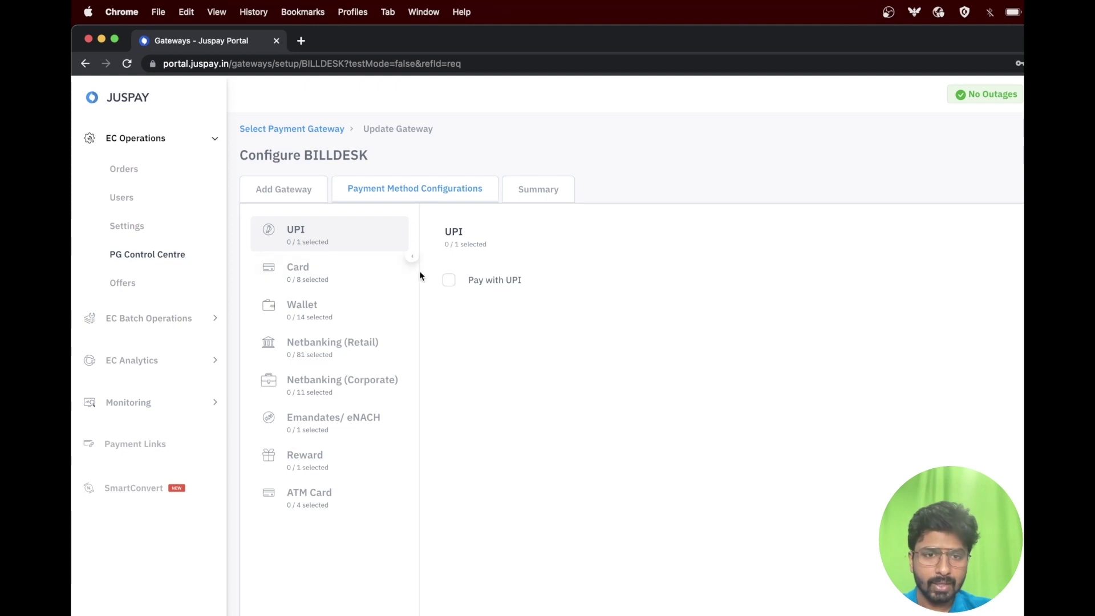
pyautogui.click(449, 285)
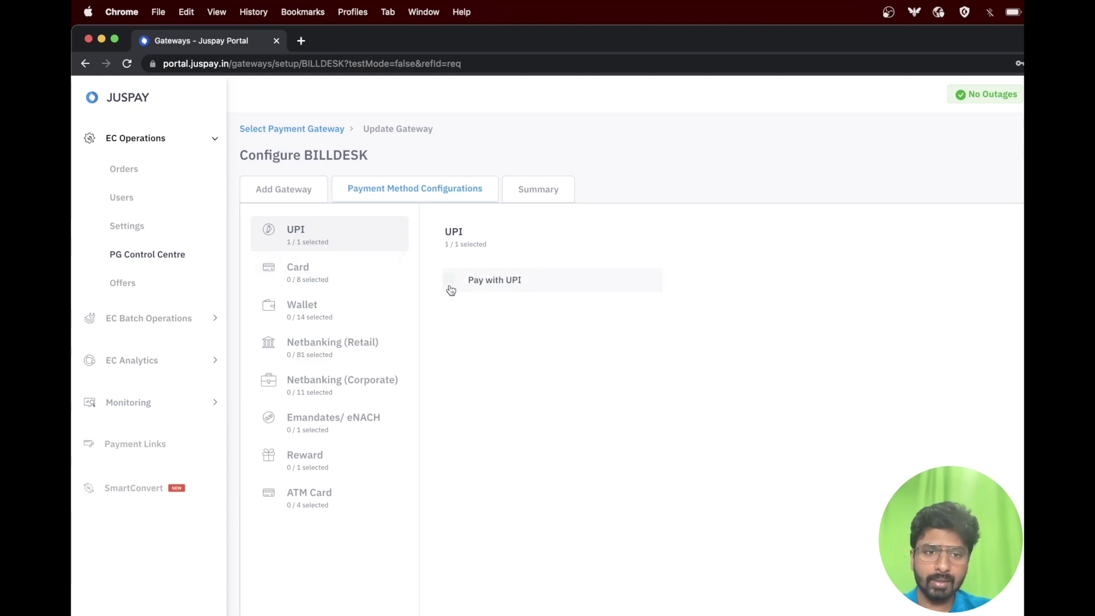
pyautogui.click(317, 277)
pyautogui.click(453, 327)
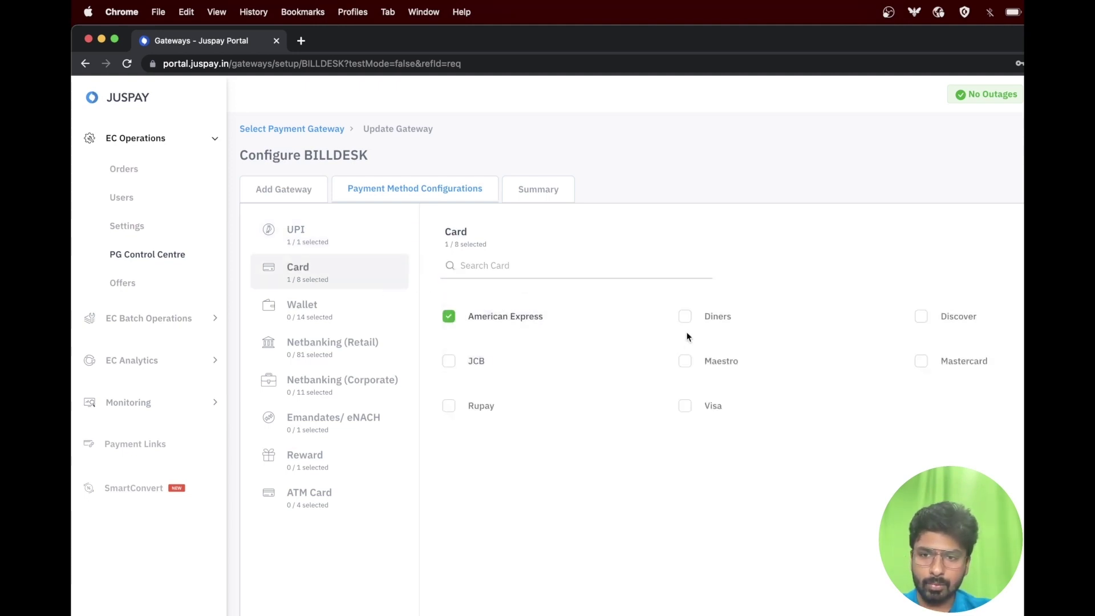
pyautogui.click(919, 365)
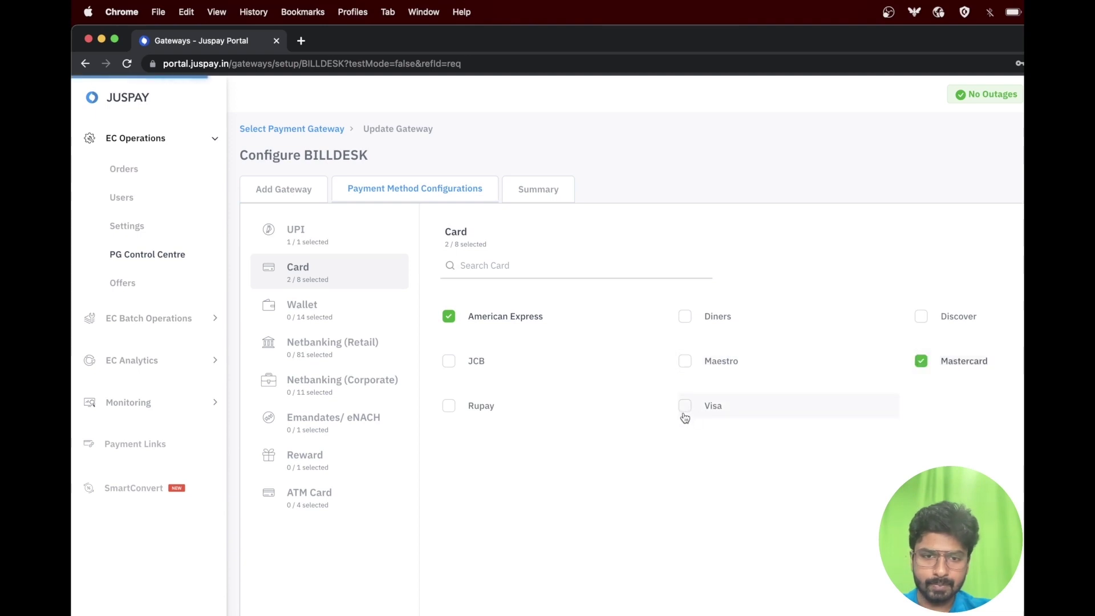
pyautogui.click(684, 407)
pyautogui.click(448, 406)
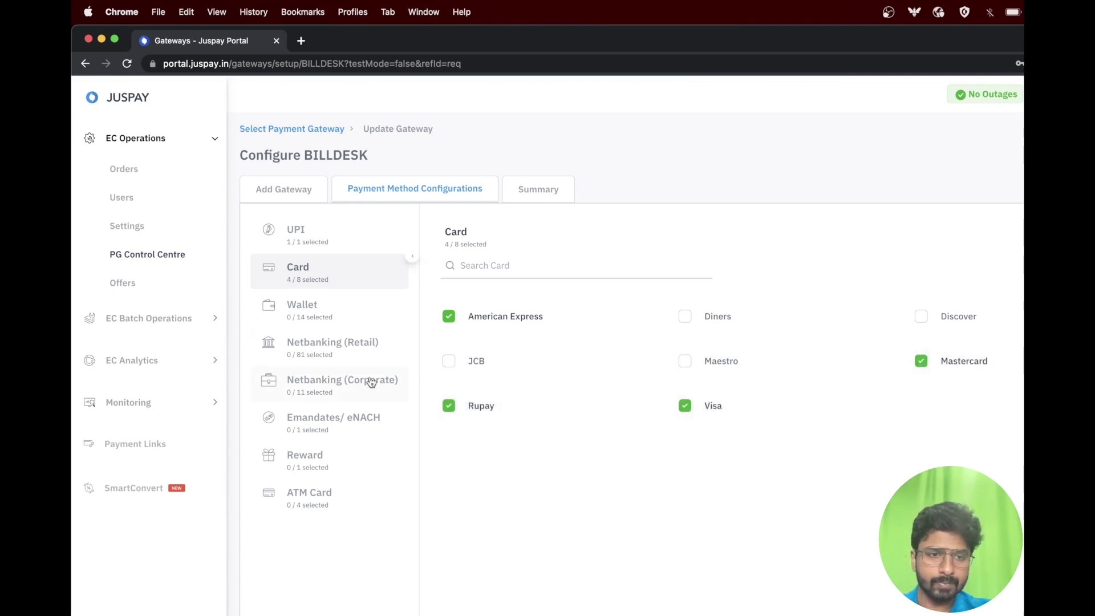
# Step: Enable netbanking for Axis, Andhra Pragathi Grameena, Union Bank (Andhra, Corporation) banks
pyautogui.click(311, 346)
pyautogui.click(457, 407)
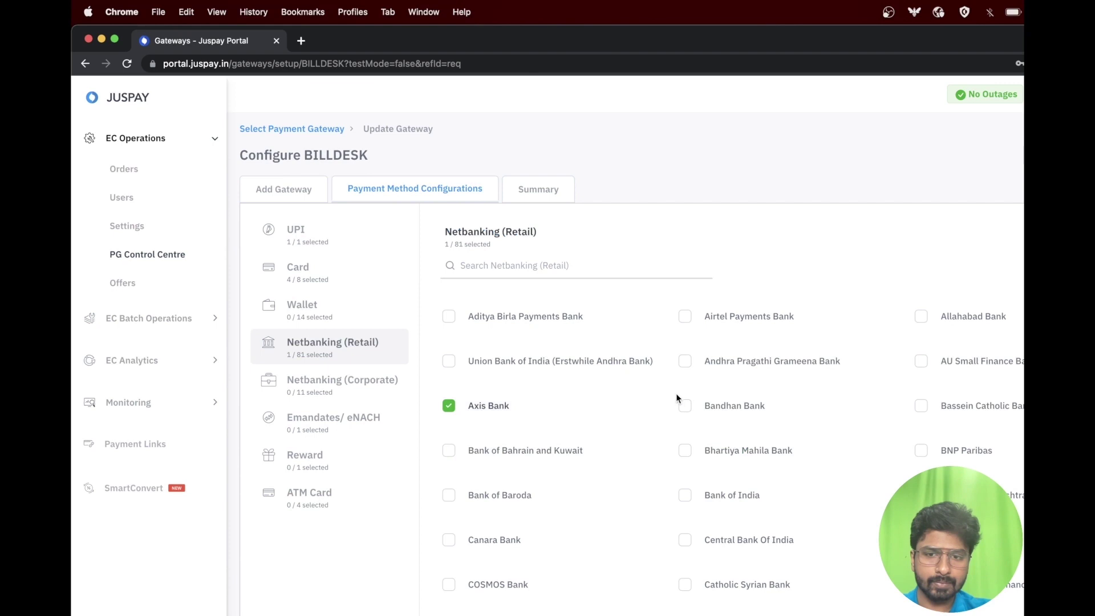
pyautogui.click(686, 366)
pyautogui.click(507, 361)
pyautogui.click(329, 399)
pyautogui.click(461, 385)
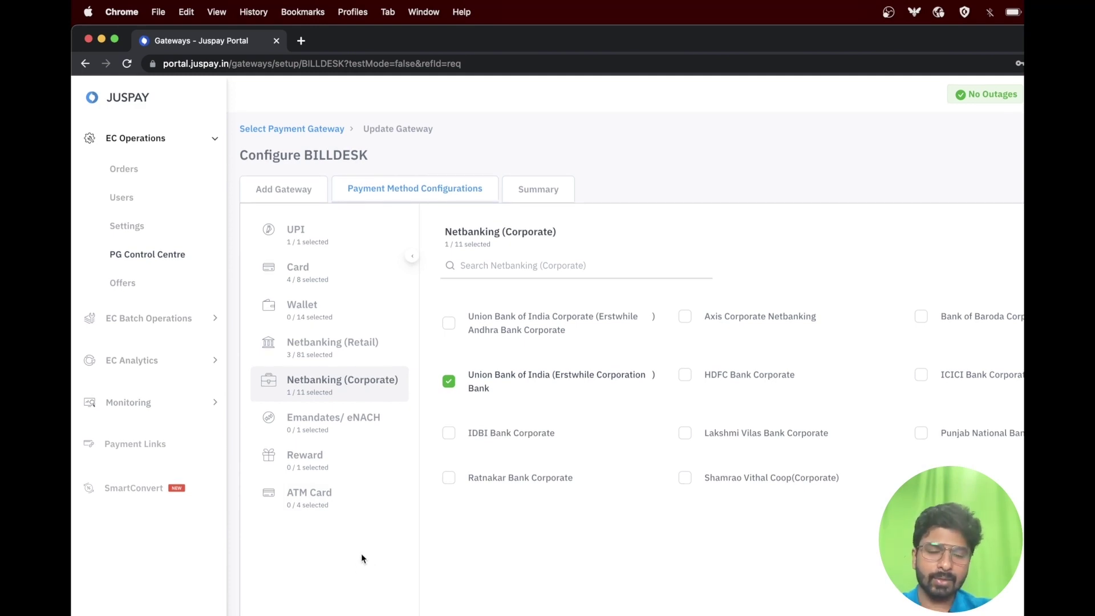
# Step: Go through the feature settings and enable BILLDESK with 'Yes, Enable it'
pyautogui.click(342, 382)
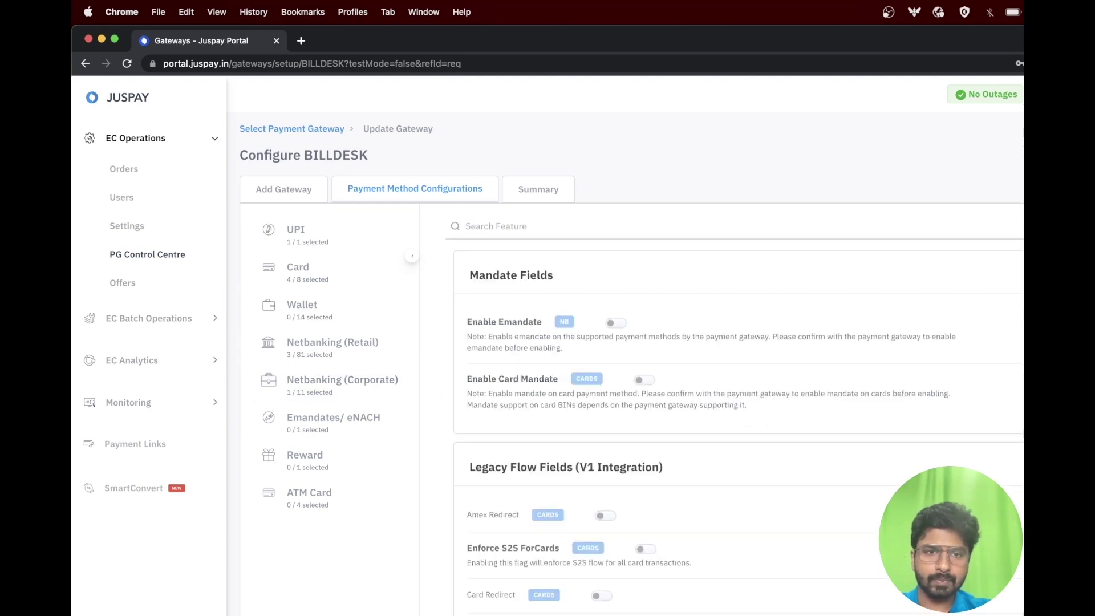
pyautogui.scroll(-3, 547, 462)
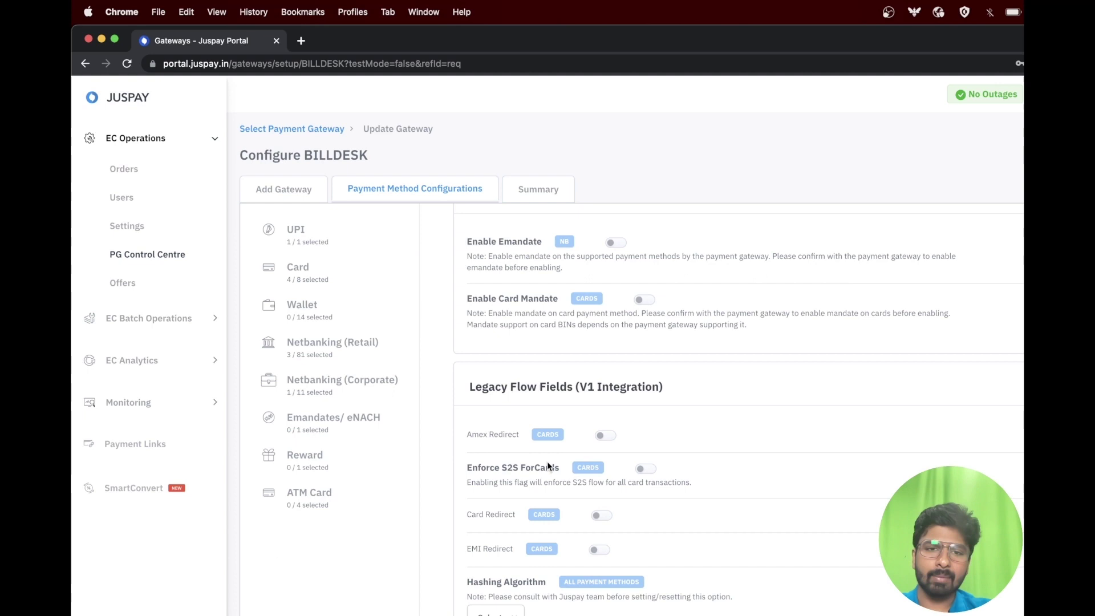
pyautogui.scroll(-1, 547, 464)
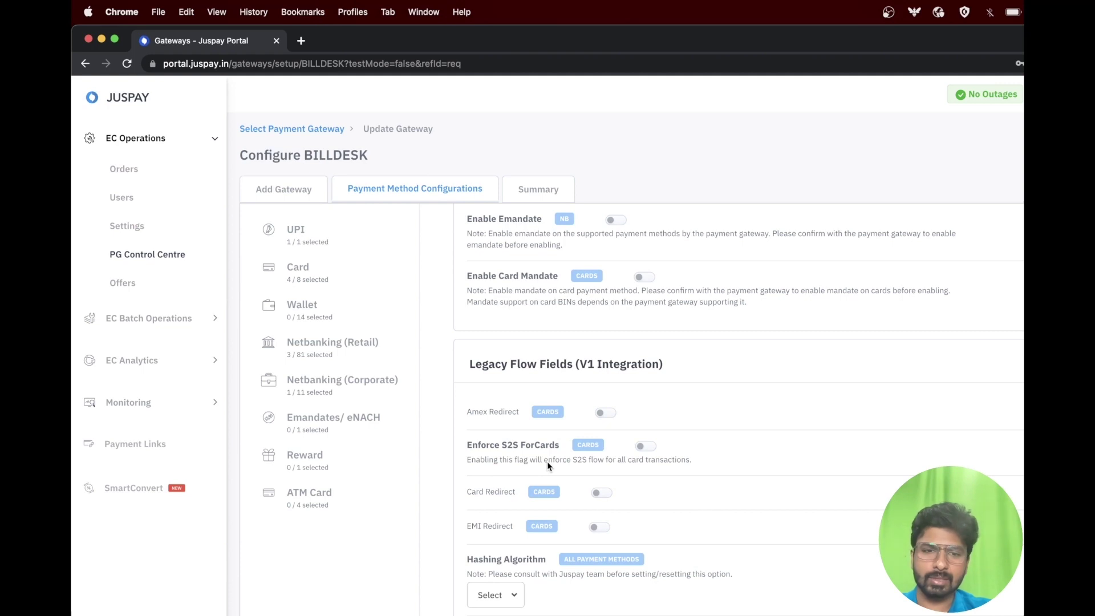
pyautogui.scroll(-10, 547, 461)
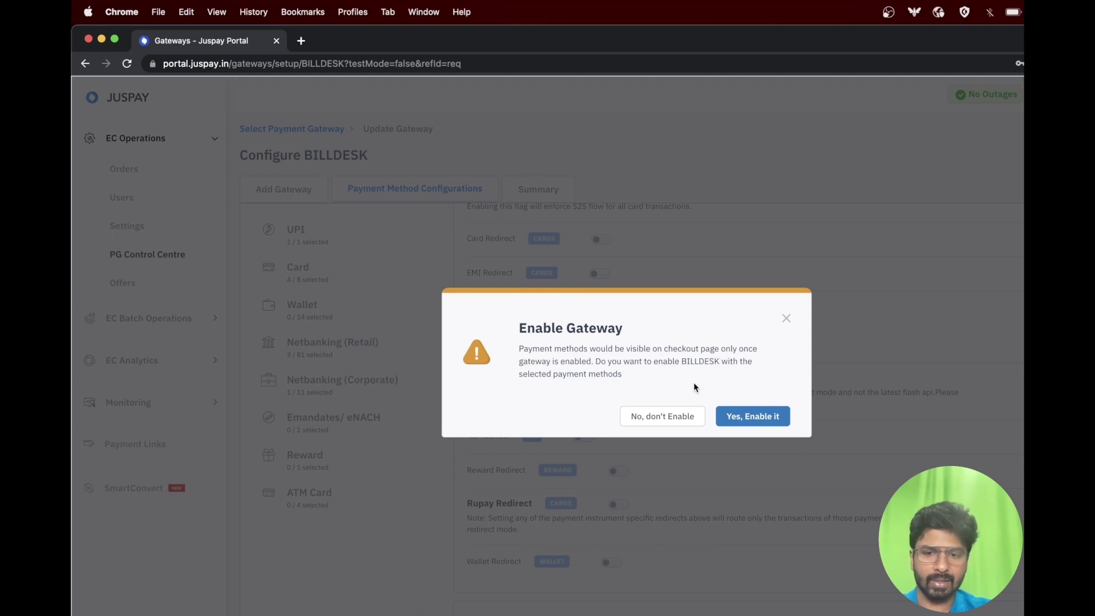
pyautogui.click(759, 420)
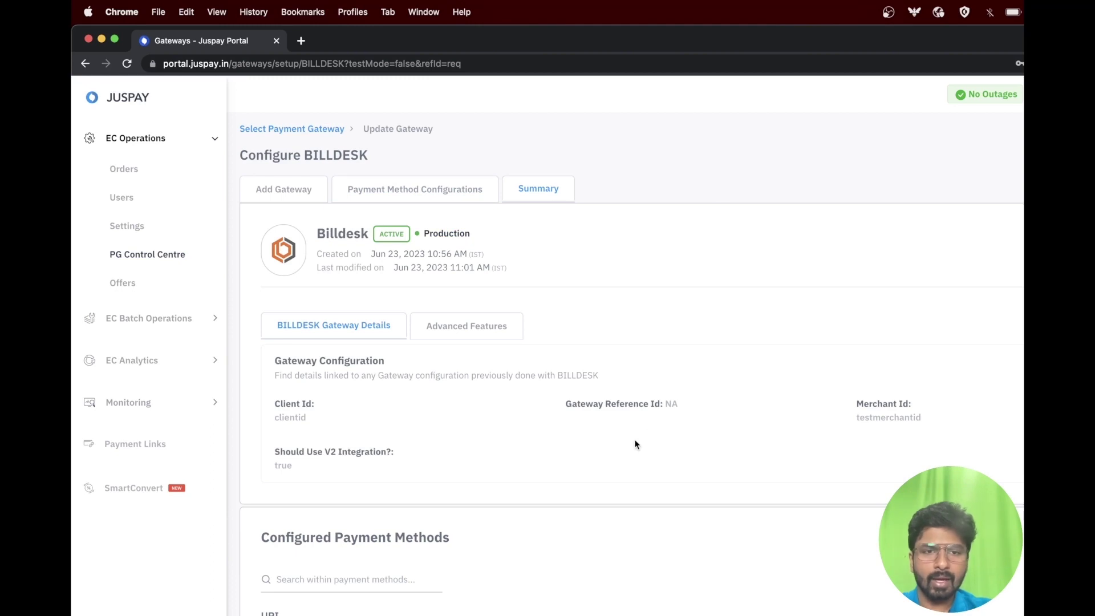
# Step: Scroll through BILLDESK's summary to review its configuration and enabled payment methods
pyautogui.scroll(-1, 636, 444)
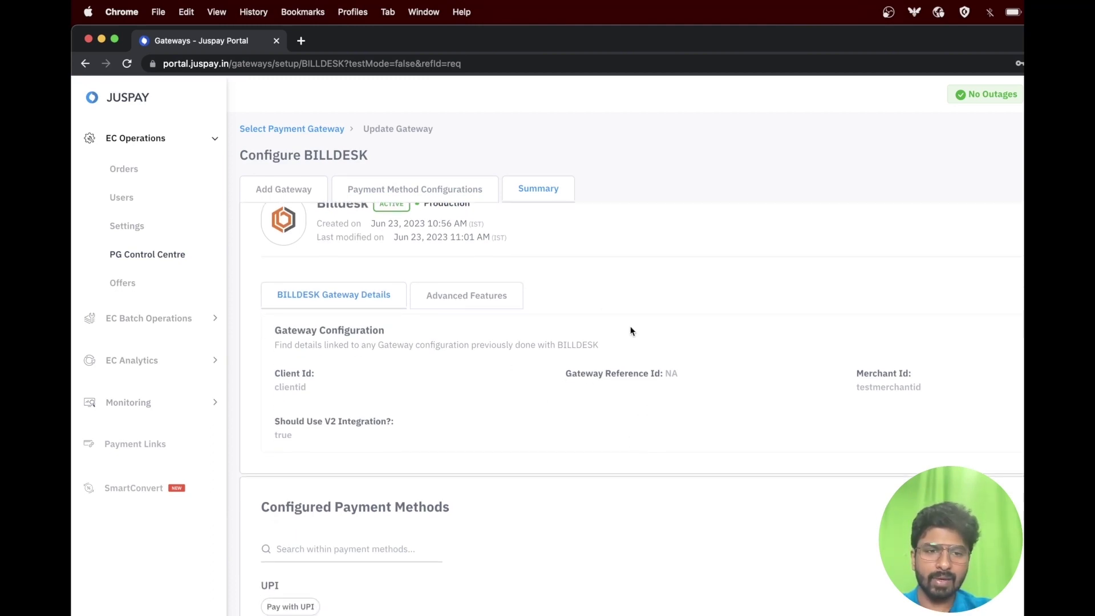
pyautogui.scroll(1, 647, 371)
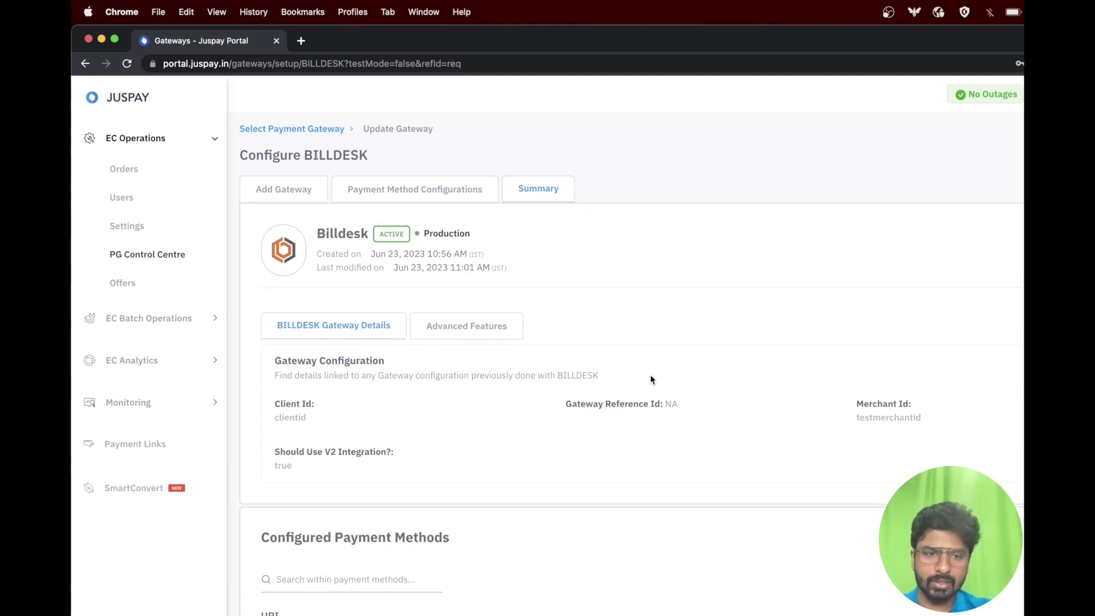
pyautogui.scroll(-1, 650, 376)
pyautogui.scroll(-5, 651, 376)
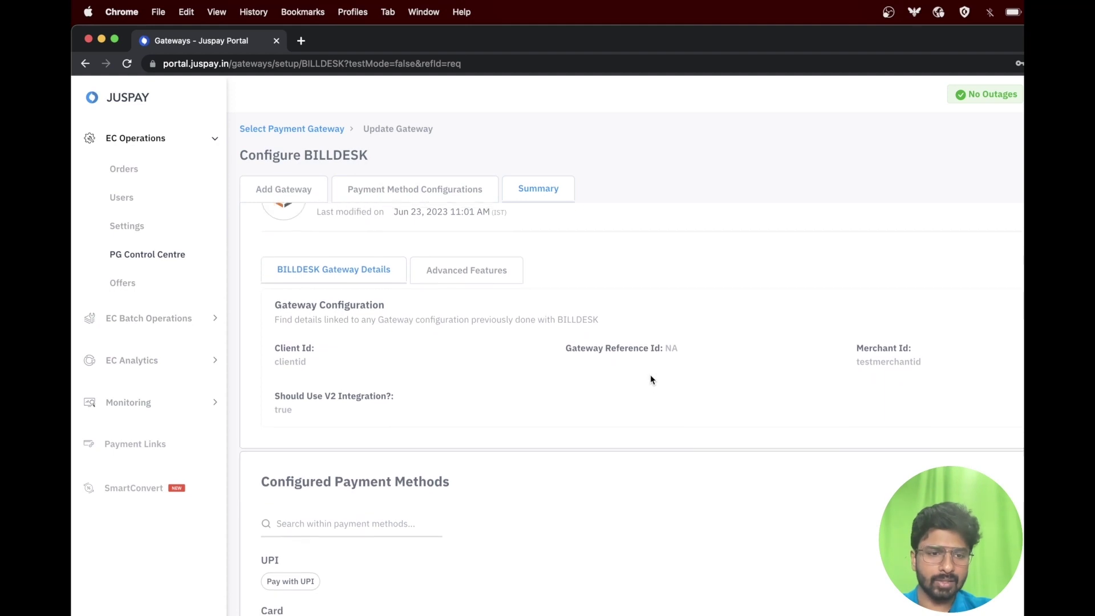